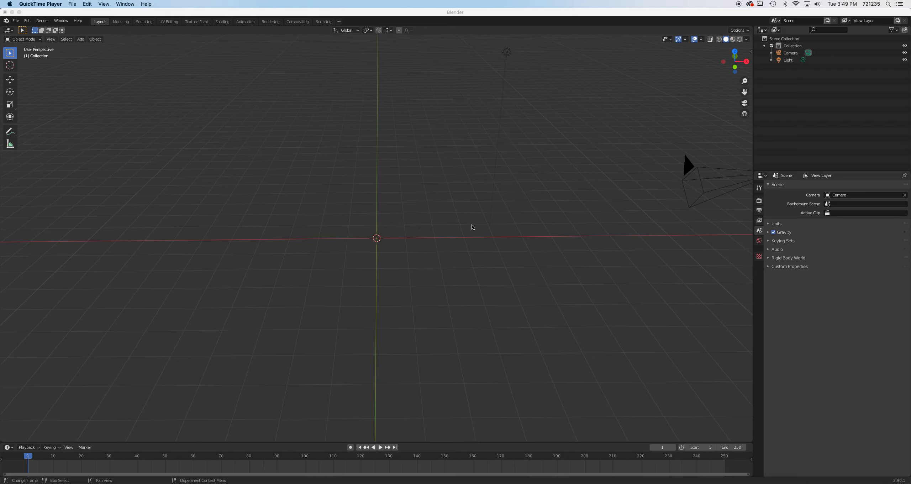
# Add a plane at the scene origin.
pyautogui.click(460, 225)
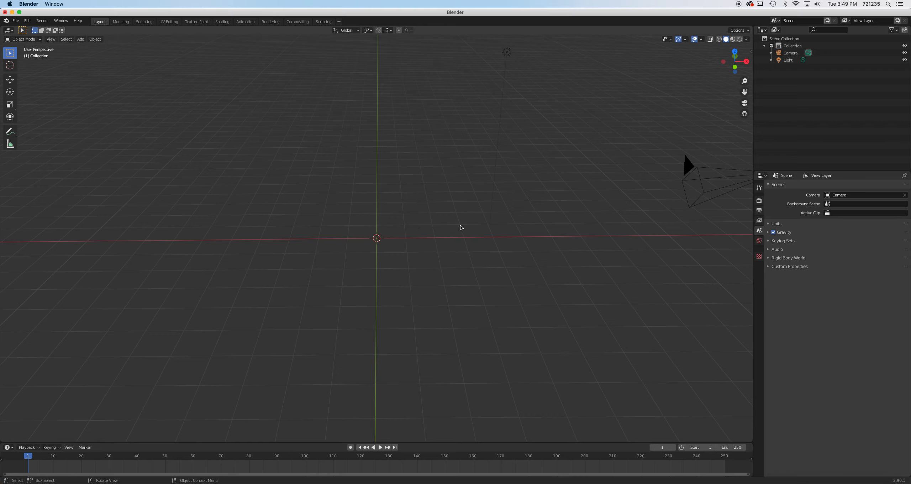
pyautogui.hotkey('shift', 'a')
pyautogui.moveTo(460, 226)
pyautogui.click(490, 227)
pyautogui.scroll(5, 424, 201)
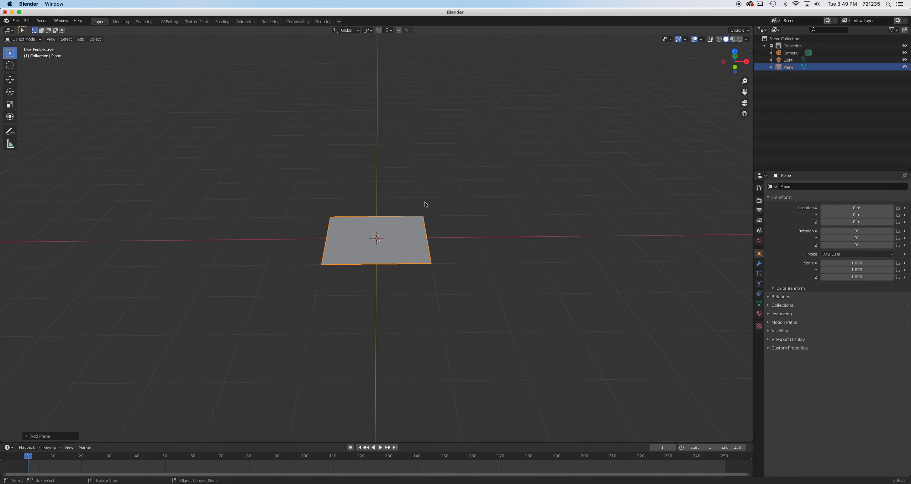
pyautogui.moveTo(495, 237); pyautogui.dragTo(488, 252, button='middle')
# Add a Suzanne monkey, scale it to 0.51 and lower it along Z beneath the plane.
pyautogui.hotkey('shift', 'a')
pyautogui.moveTo(489, 250)
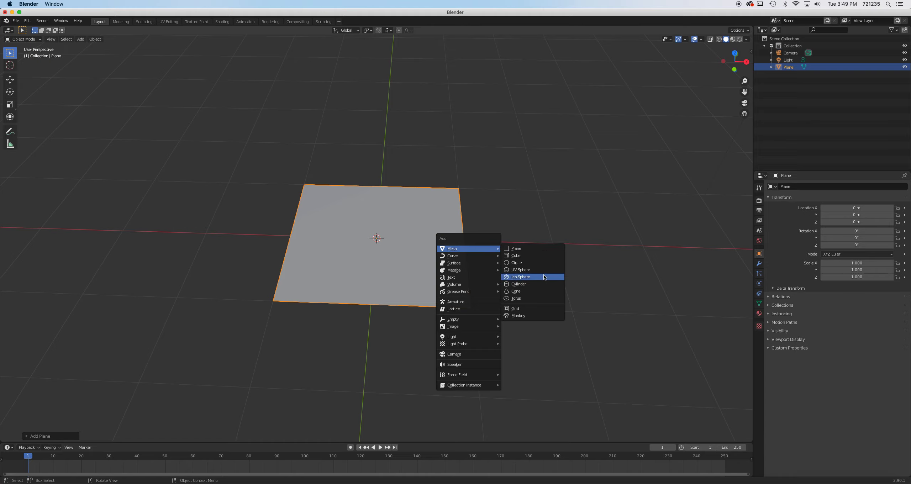
pyautogui.click(535, 316)
pyautogui.moveTo(530, 235); pyautogui.dragTo(548, 244, button='middle')
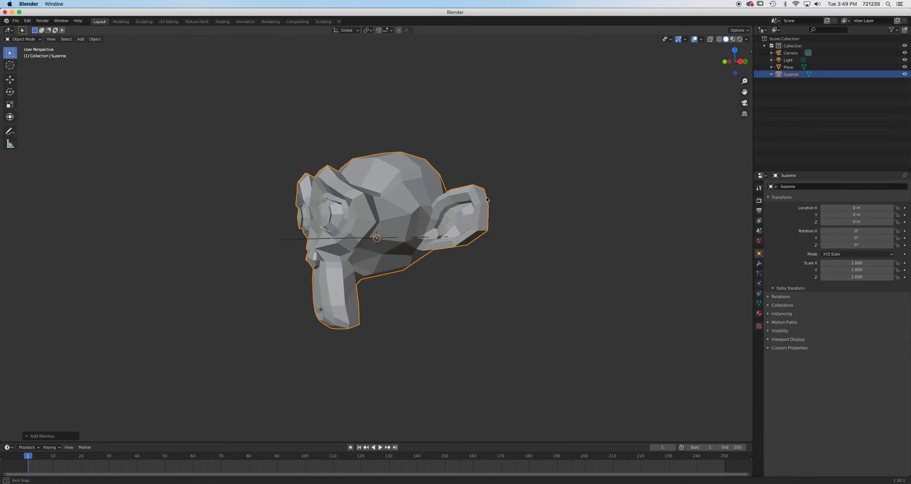
pyautogui.press('s')
pyautogui.click(468, 235)
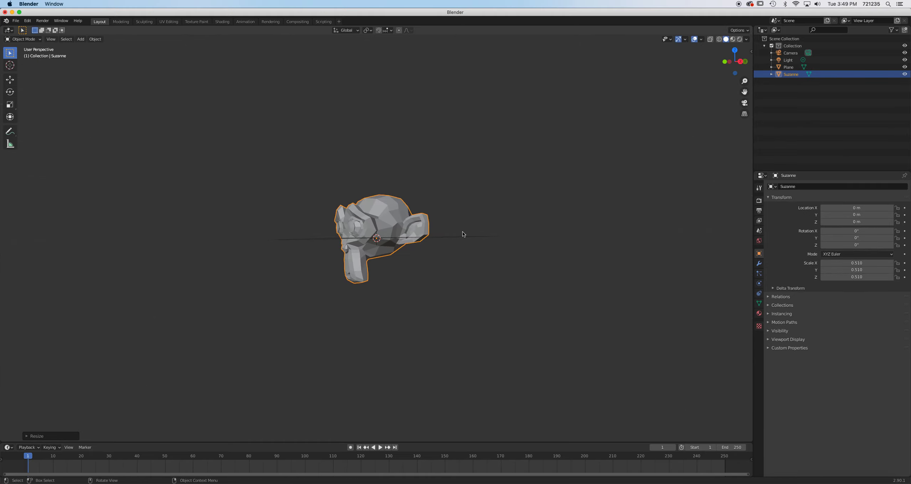
pyautogui.press('g')
pyautogui.press('z')
pyautogui.click(472, 300)
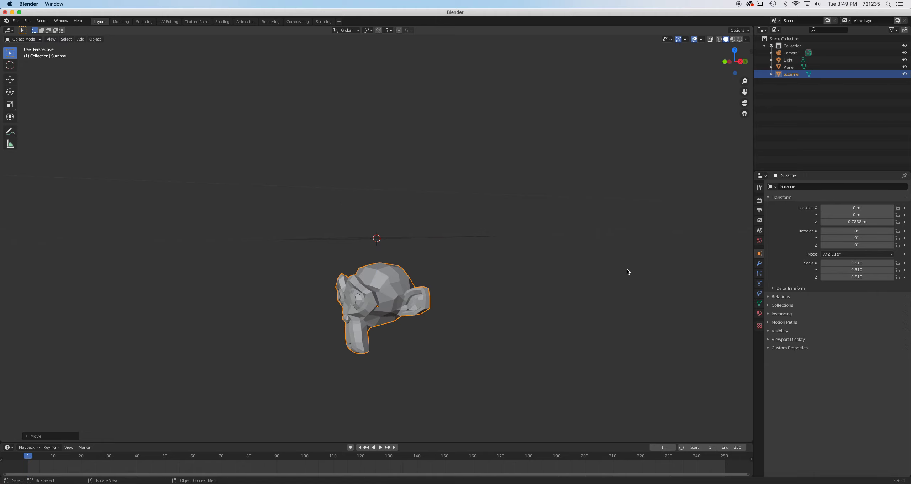
# Turn on the Screencast Keys on-screen key display, then select the plane.
pyautogui.press('n')
pyautogui.click(748, 104)
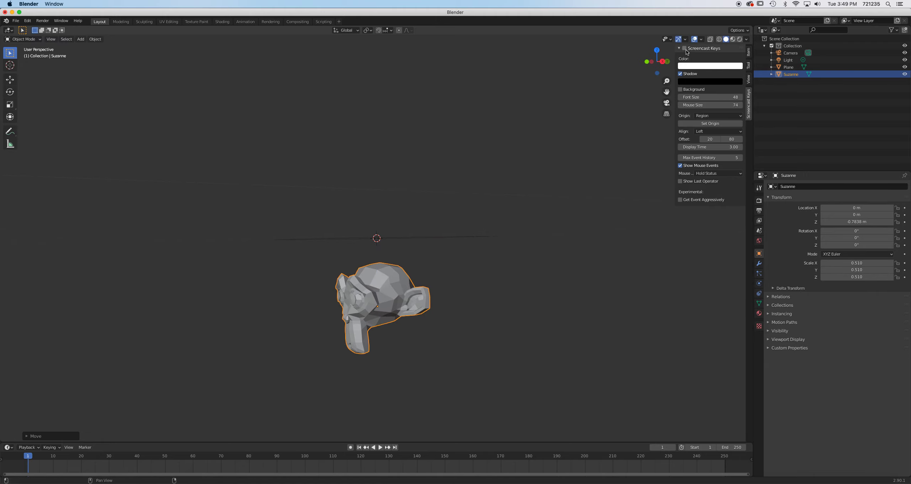
pyautogui.click(685, 48)
pyautogui.press('n')
pyautogui.moveTo(430, 211); pyautogui.dragTo(465, 246, button='middle')
pyautogui.click(466, 246)
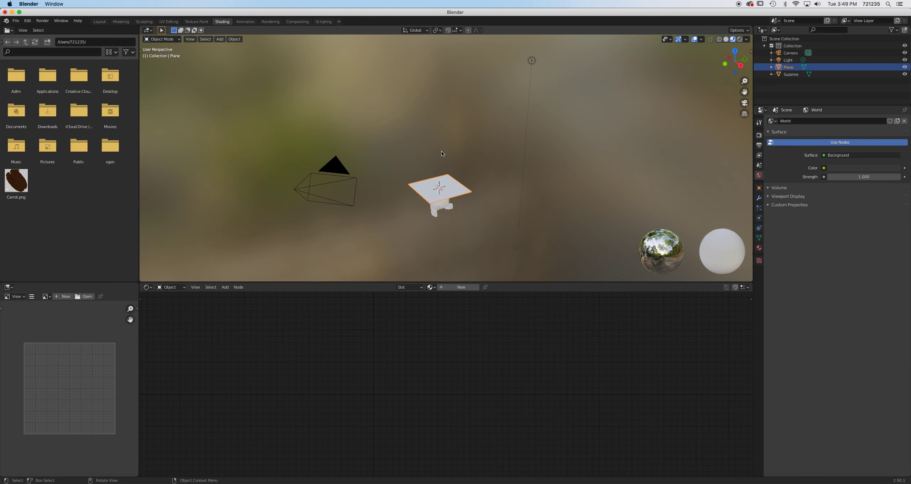
# Create a new material for the plane.
pyautogui.moveTo(450, 160); pyautogui.dragTo(534, 150, button='middle')
pyautogui.click(759, 248)
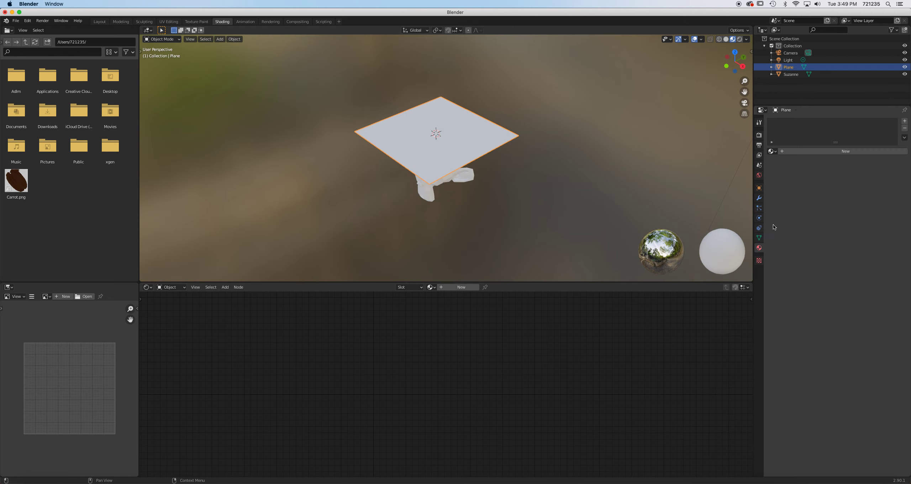
pyautogui.click(804, 152)
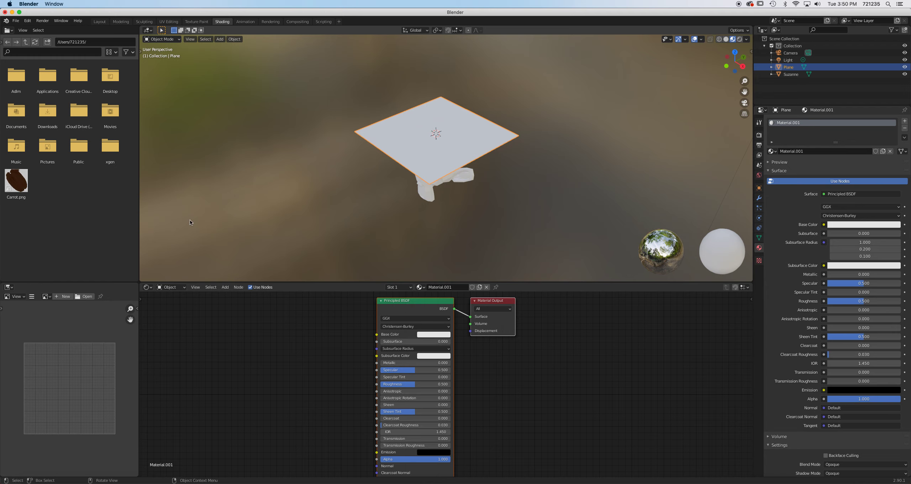
# Drag This.png from the Desktop into the Shader Editor as an image texture node.
pyautogui.click(110, 85)
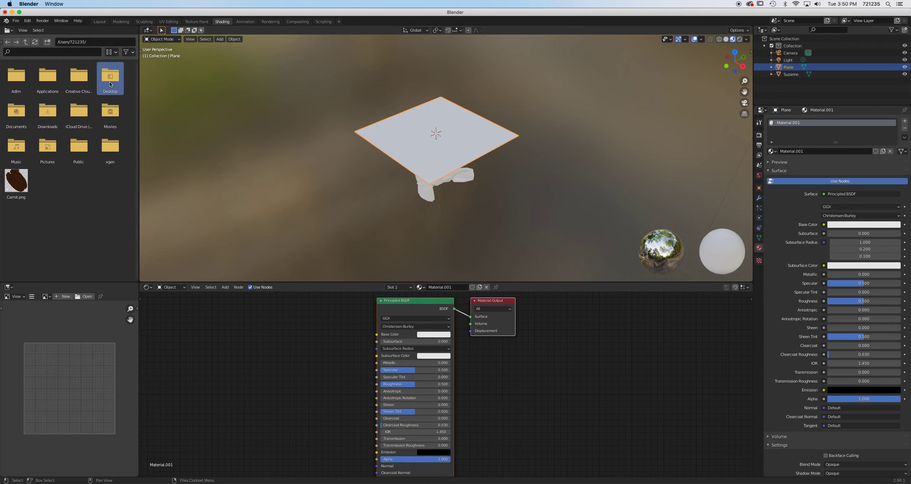
pyautogui.doubleClick(111, 85)
pyautogui.scroll(-6, 64, 160)
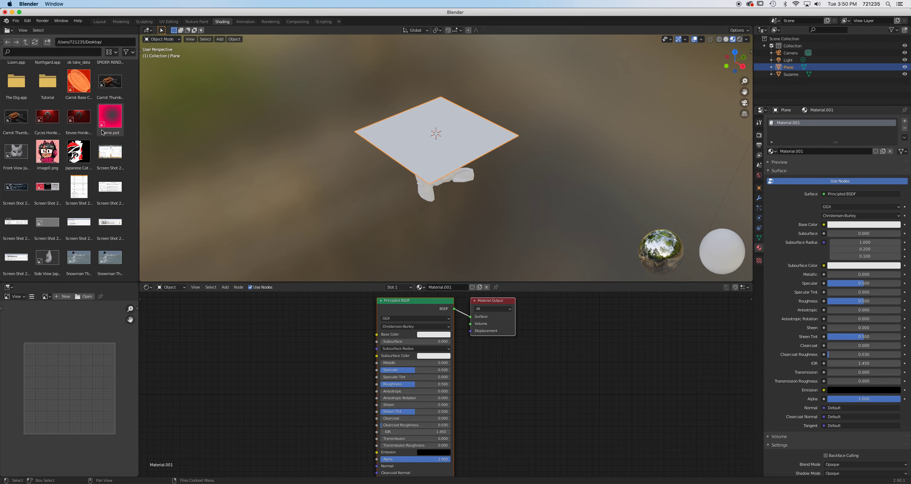
pyautogui.click(13, 233)
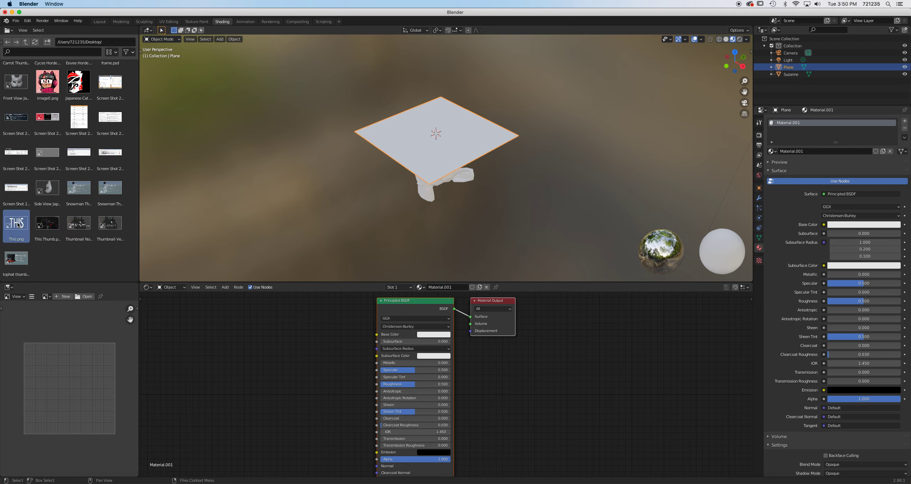
pyautogui.moveTo(17, 225); pyautogui.dragTo(352, 316)
# Link the image texture's Color to the Principled BSDF Base Color and switch to Rendered shading.
pyautogui.scroll(2, 327, 329)
pyautogui.moveTo(460, 155)
pyautogui.mouseDown(button='middle')
pyautogui.moveTo(463, 169)
pyautogui.moveTo(452, 170)
pyautogui.mouseUp(button='middle')
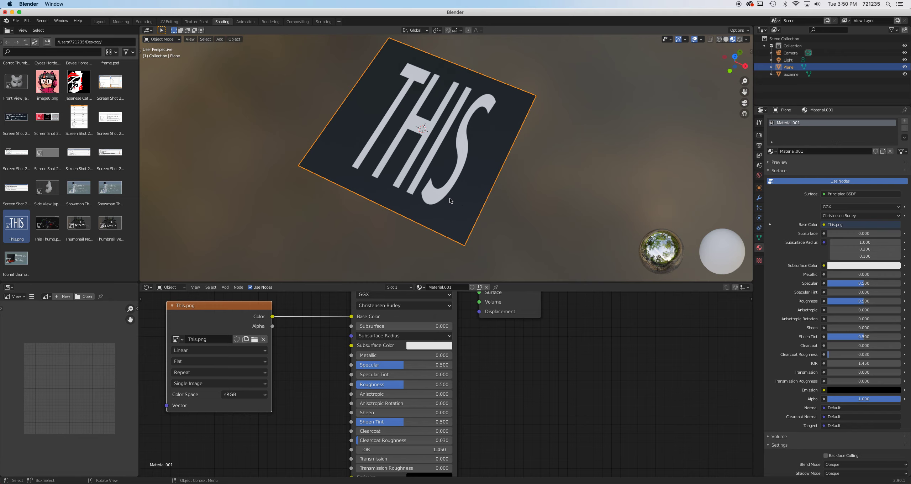
pyautogui.moveTo(455, 194); pyautogui.dragTo(460, 191, button='middle')
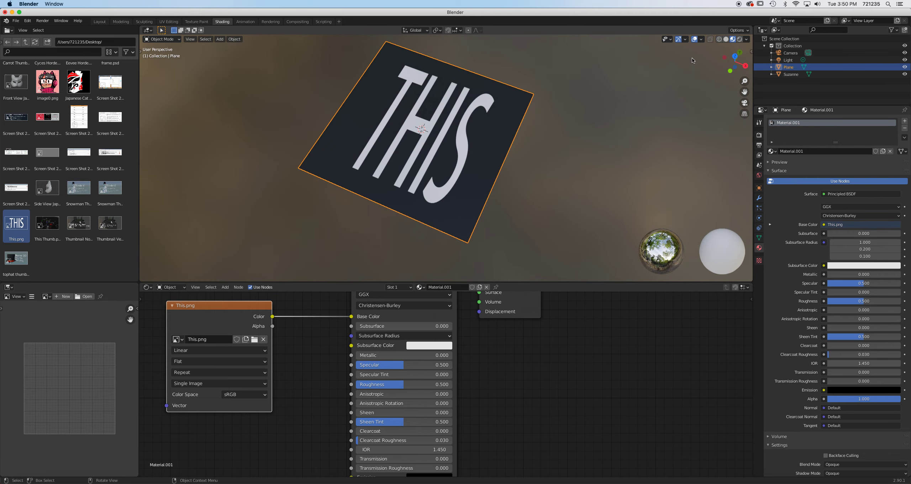
pyautogui.click(739, 39)
pyautogui.moveTo(630, 107)
pyautogui.mouseDown(button='middle')
pyautogui.moveTo(549, 136)
pyautogui.moveTo(550, 118)
pyautogui.mouseUp(button='middle')
pyautogui.scroll(-6, 550, 119)
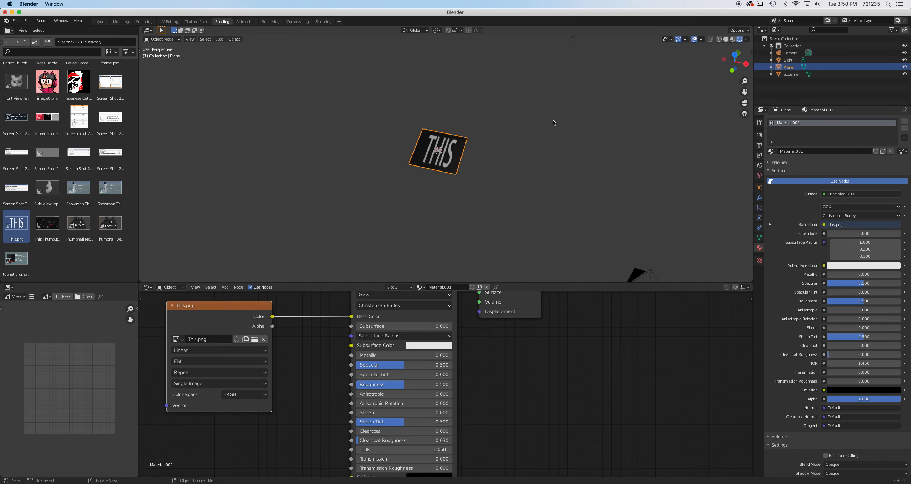
# Duplicate the scene light with Shift+D, place the copy left of the plane, then reselect the plane.
pyautogui.scroll(-3, 532, 86)
pyautogui.click(506, 99)
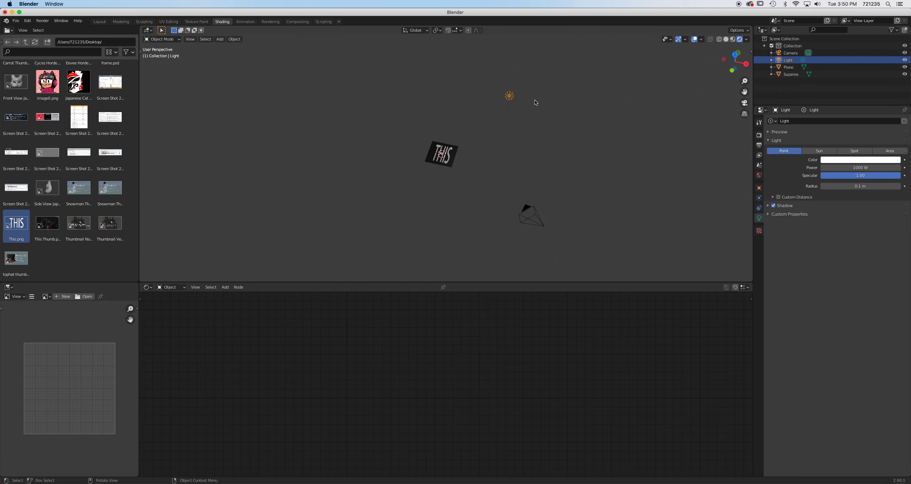
pyautogui.moveTo(535, 100); pyautogui.dragTo(548, 140, button='middle')
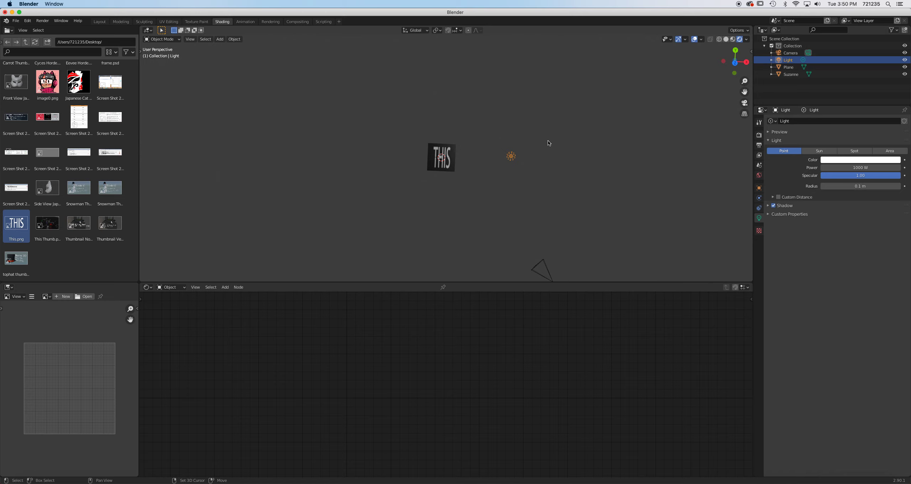
pyautogui.hotkey('shift', 'd')
pyautogui.click(407, 180)
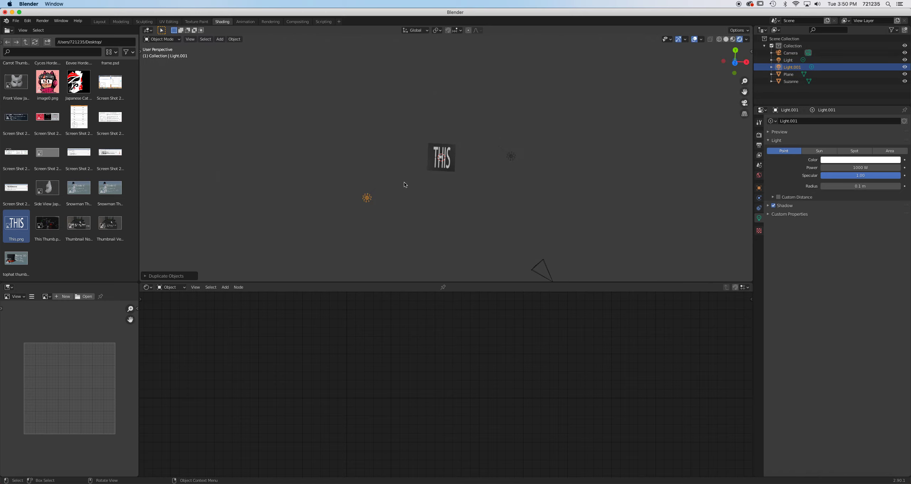
pyautogui.moveTo(404, 183); pyautogui.dragTo(479, 166, button='middle')
pyautogui.scroll(5, 469, 131)
pyautogui.click(489, 162)
pyautogui.scroll(-2, 482, 317)
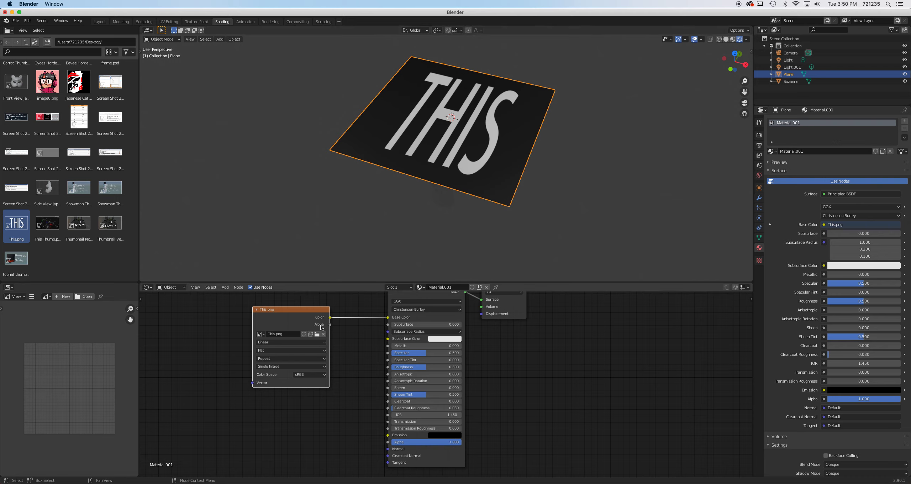
# Wire the Image Texture Alpha output into the Principled BSDF Alpha input, redoing a misplaced first link.
pyautogui.moveTo(330, 324); pyautogui.dragTo(387, 445)
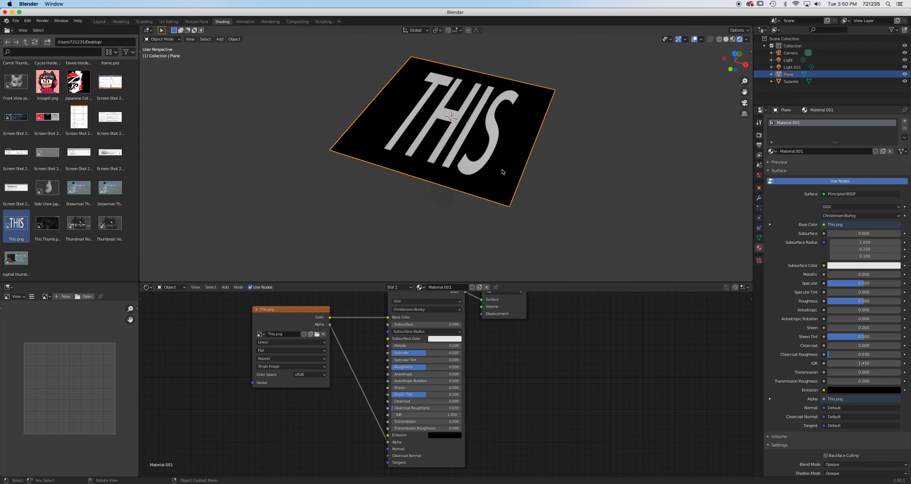
pyautogui.moveTo(388, 442); pyautogui.dragTo(372, 435)
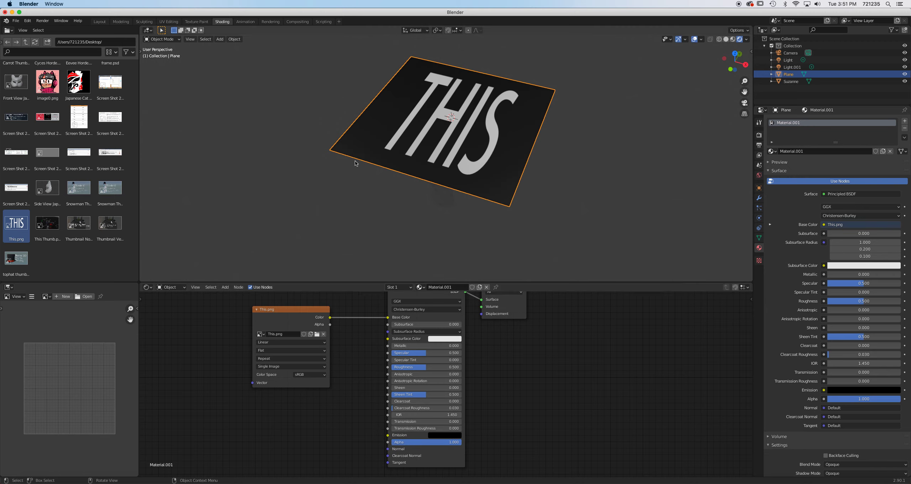
pyautogui.moveTo(330, 324); pyautogui.dragTo(388, 442)
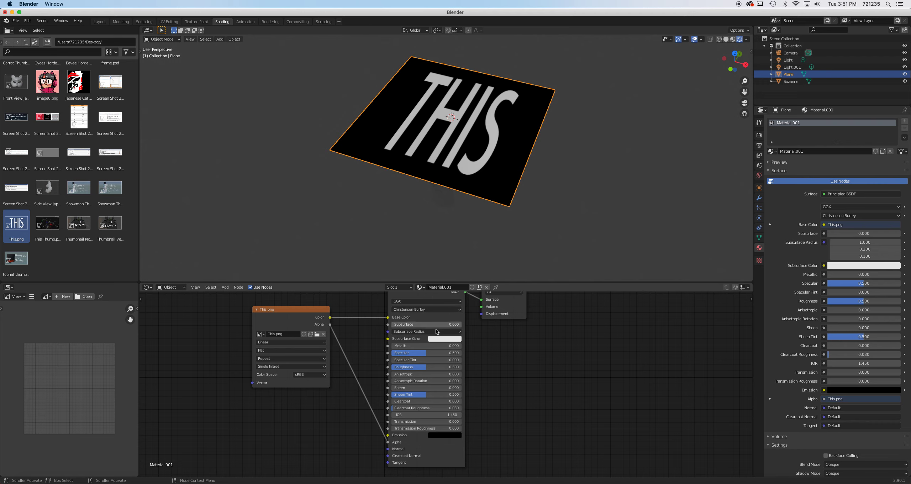
# Change the material's Blend Mode from Opaque to Alpha Clip and orbit to check the cut-out letters.
pyautogui.moveTo(432, 296); pyautogui.dragTo(434, 319, button='middle')
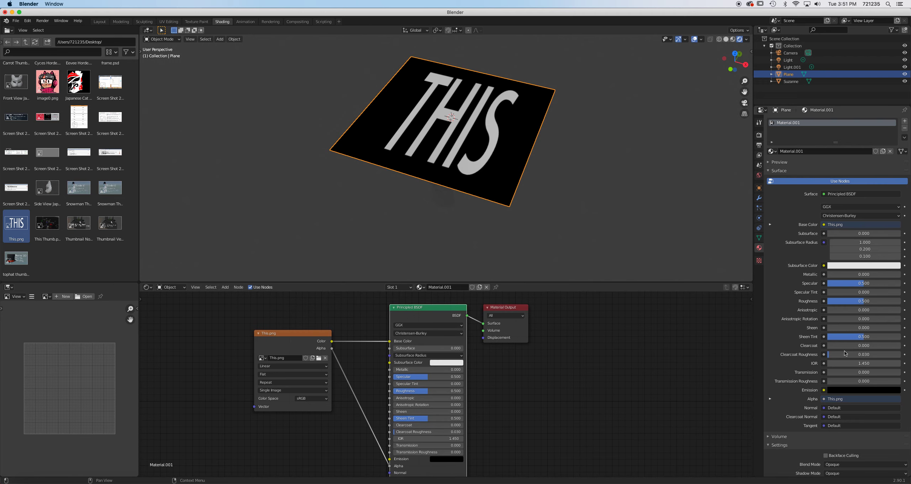
pyautogui.scroll(-4, 845, 442)
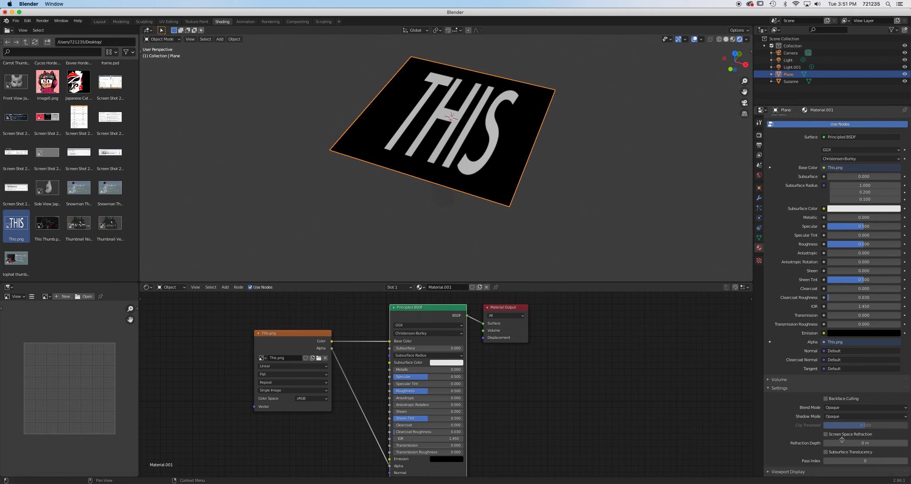
pyautogui.click(841, 408)
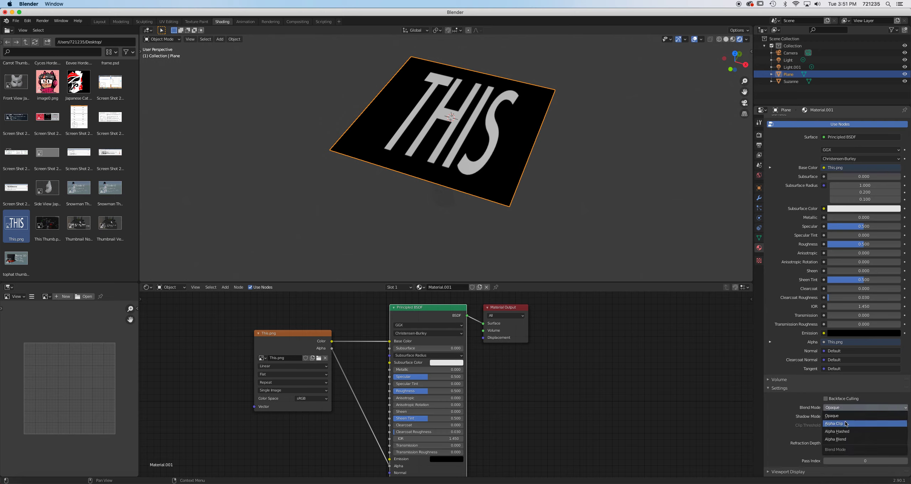
pyautogui.click(846, 423)
pyautogui.moveTo(591, 234); pyautogui.dragTo(548, 214, button='middle')
pyautogui.click(548, 208)
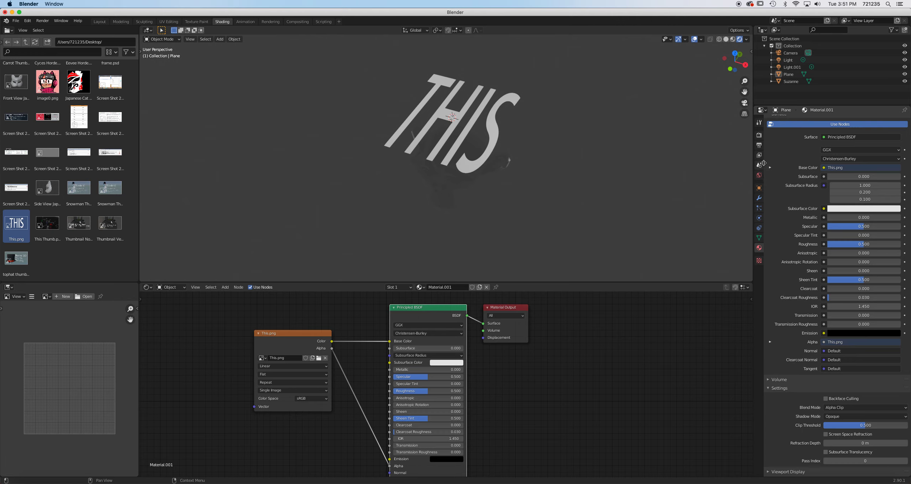
# Set the World colour's Value to 0 for a pure black background.
pyautogui.click(758, 175)
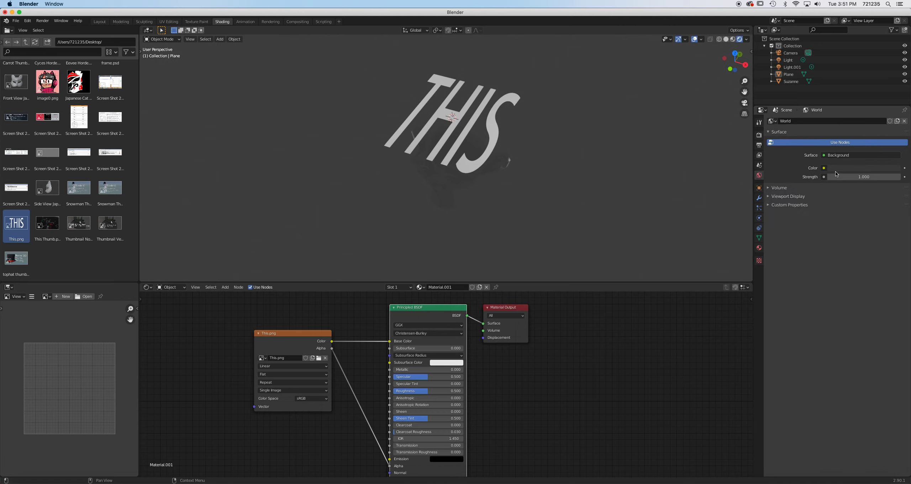
pyautogui.click(838, 168)
pyautogui.moveTo(894, 106); pyautogui.dragTo(894, 118)
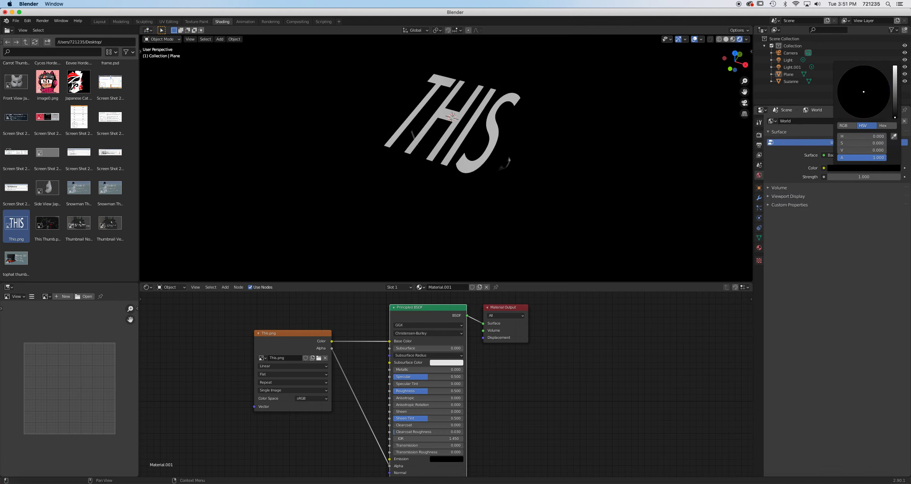
pyautogui.moveTo(584, 149); pyautogui.dragTo(497, 184, button='middle')
pyautogui.scroll(-5, 487, 184)
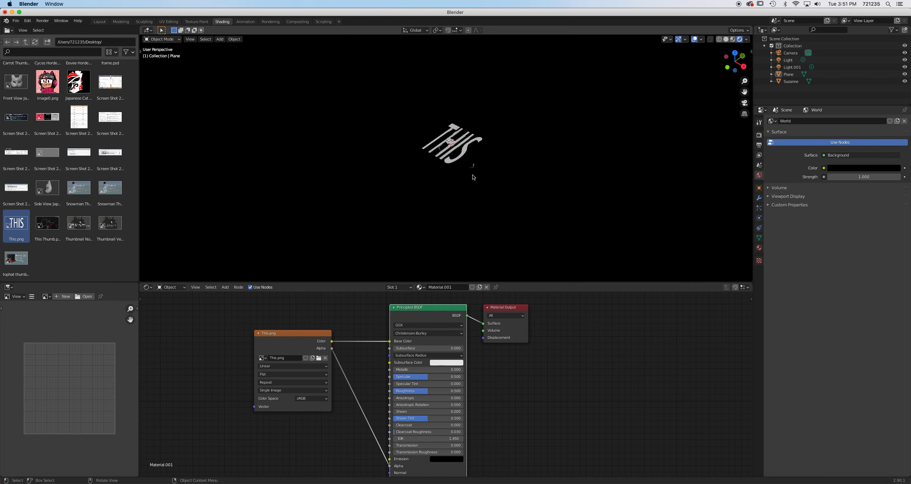
# In Wireframe view, duplicate Light.001 into Light.002 at a new spot, then return to Rendered shading.
pyautogui.click(712, 39)
pyautogui.click(719, 39)
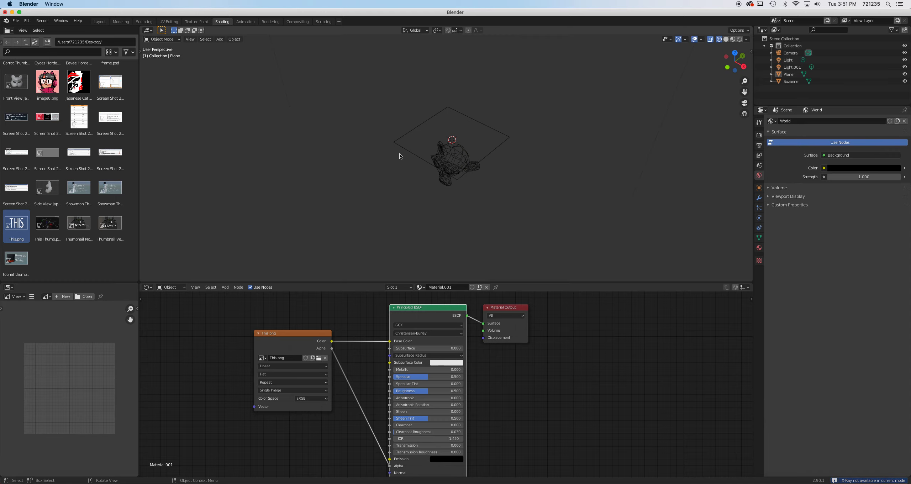
pyautogui.scroll(-4, 400, 155)
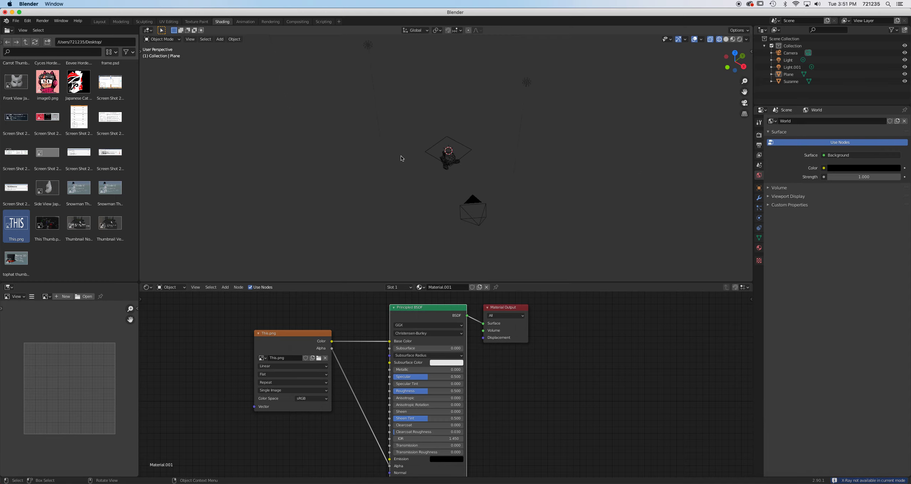
pyautogui.click(368, 46)
pyautogui.moveTo(409, 95); pyautogui.dragTo(423, 79, button='middle')
pyautogui.hotkey('shift', 'd')
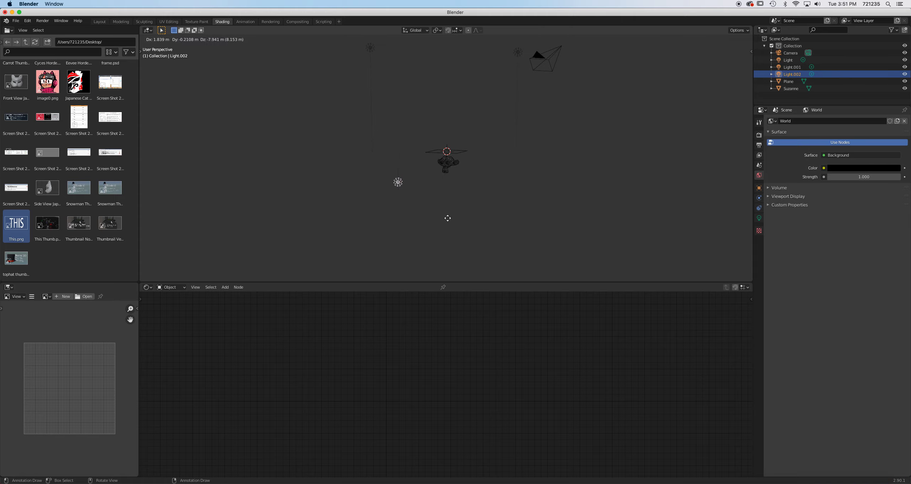
pyautogui.click(447, 218)
pyautogui.moveTo(686, 97); pyautogui.dragTo(678, 60, button='middle')
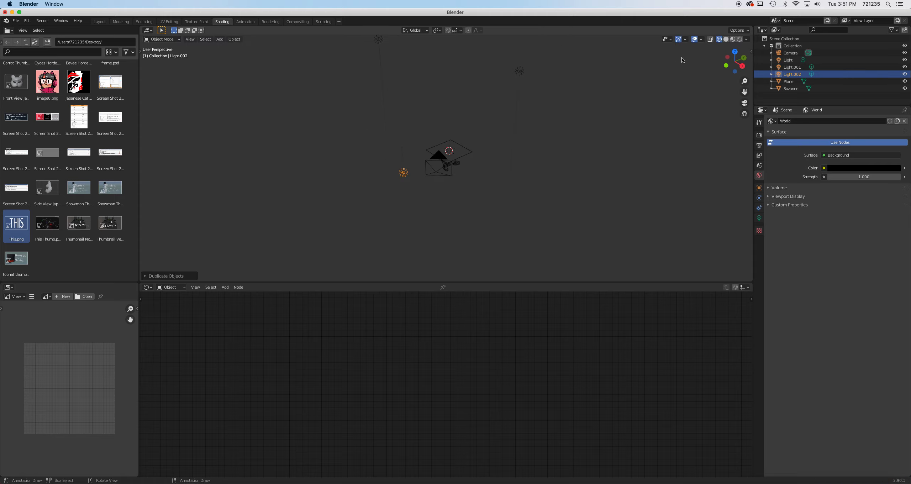
pyautogui.click(739, 39)
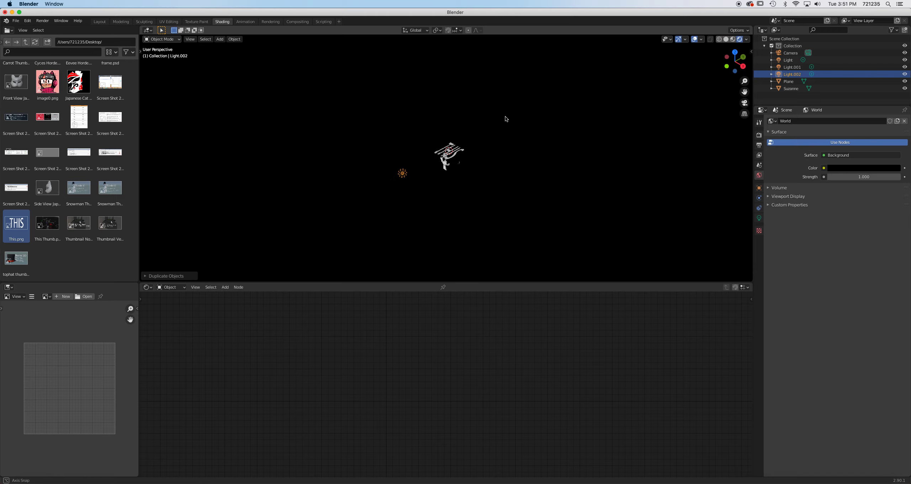
pyautogui.moveTo(504, 118)
pyautogui.mouseDown(button='middle')
pyautogui.moveTo(458, 129)
pyautogui.moveTo(523, 154)
pyautogui.moveTo(526, 165)
pyautogui.moveTo(470, 168)
pyautogui.mouseUp(button='middle')
pyautogui.scroll(6, 457, 128)
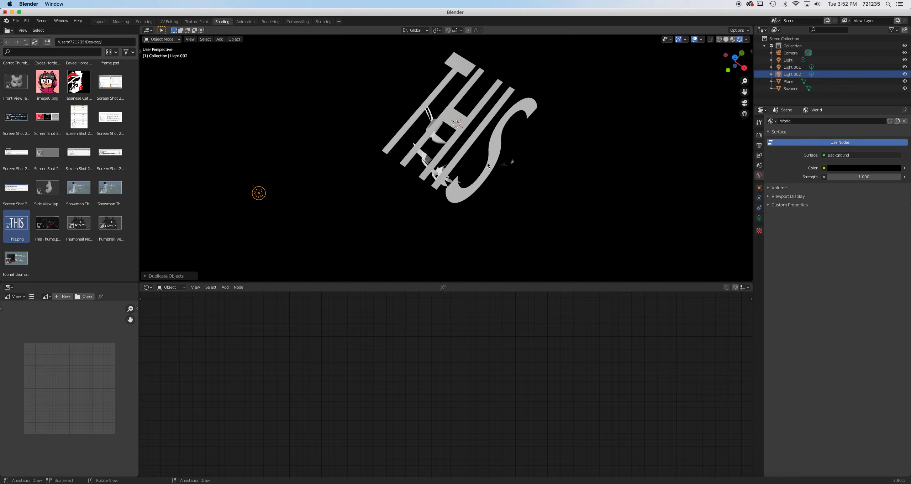
pyautogui.moveTo(483, 164); pyautogui.dragTo(474, 177, button='middle')
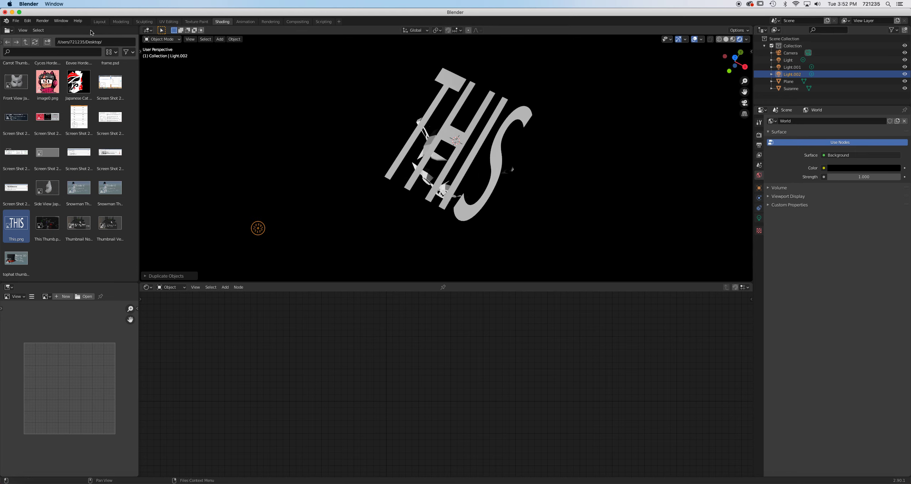
# In Layout, look through the scene camera and enable Camera to View to frame the plane.
pyautogui.press('KP_0')
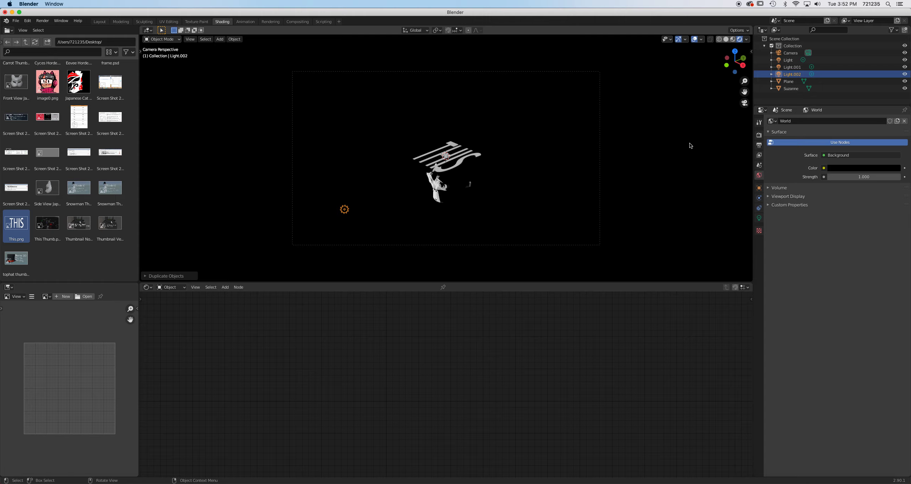
pyautogui.click(121, 21)
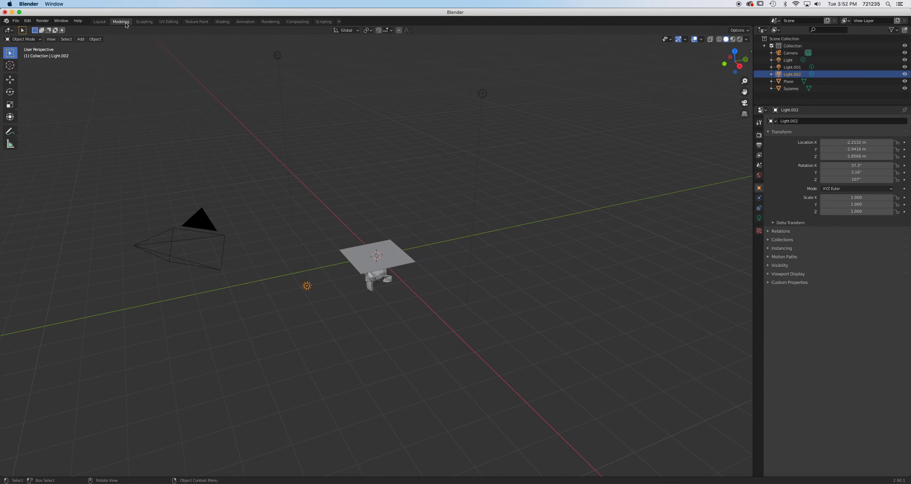
pyautogui.click(99, 21)
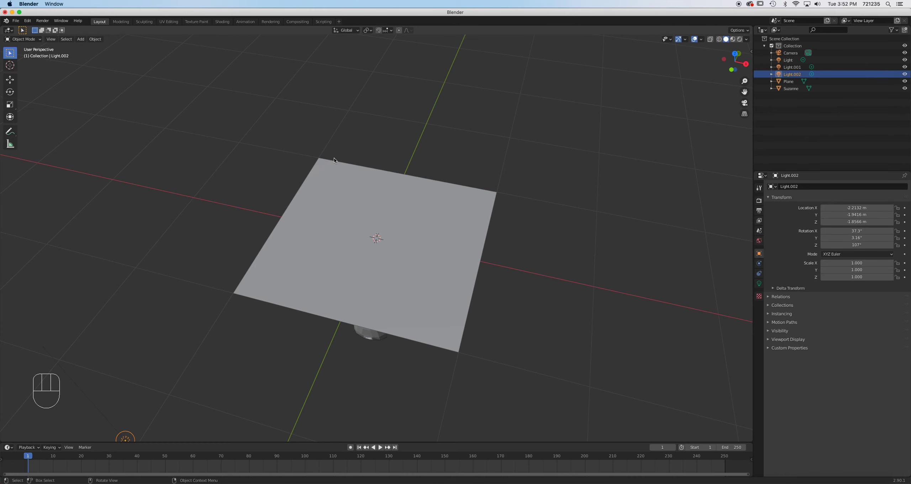
pyautogui.press('KP_0')
pyautogui.press('n')
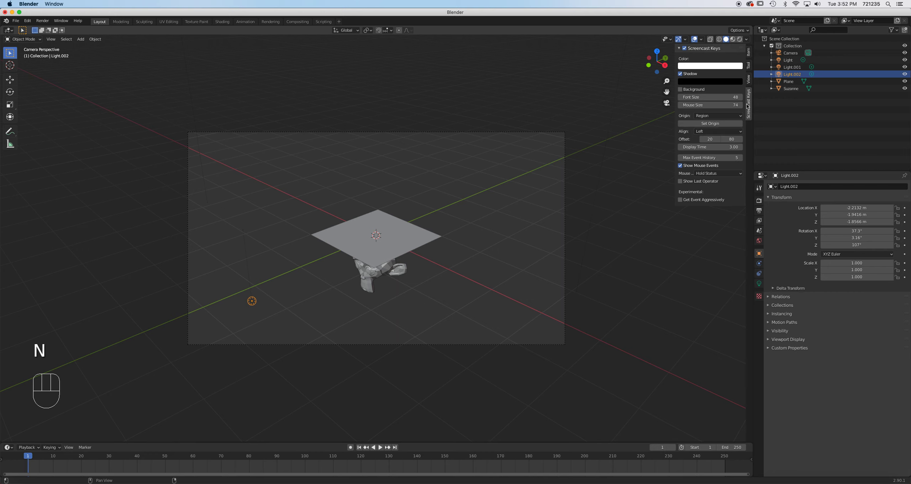
pyautogui.click(750, 81)
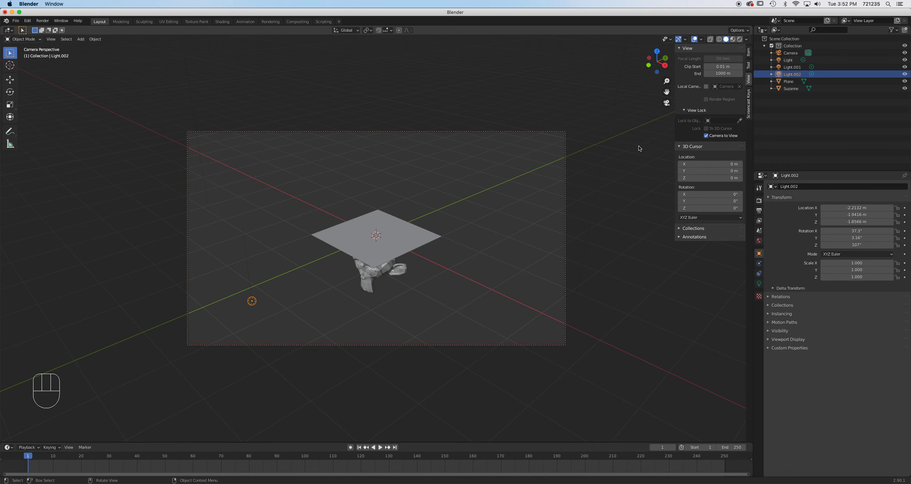
pyautogui.keyDown('alt'); pyautogui.moveTo(420, 206); pyautogui.dragTo(419, 218); pyautogui.keyUp('alt')
# Frame THIS in Rendered shading and produce a still with Render > Render Image.
pyautogui.click(740, 39)
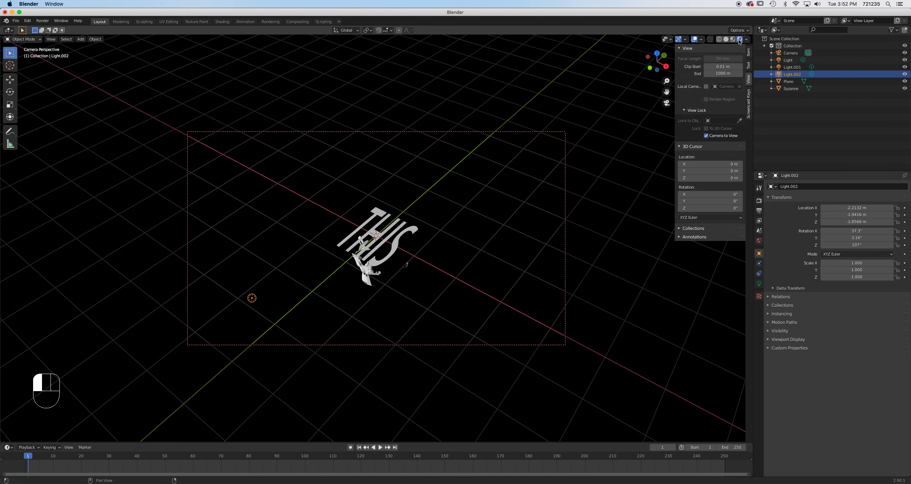
pyautogui.scroll(3, 394, 227)
pyautogui.keyDown('shift'); pyautogui.scroll(-3, 395, 227); pyautogui.keyUp('shift')
pyautogui.moveTo(395, 227); pyautogui.dragTo(342, 213, button='middle')
pyautogui.click(42, 21)
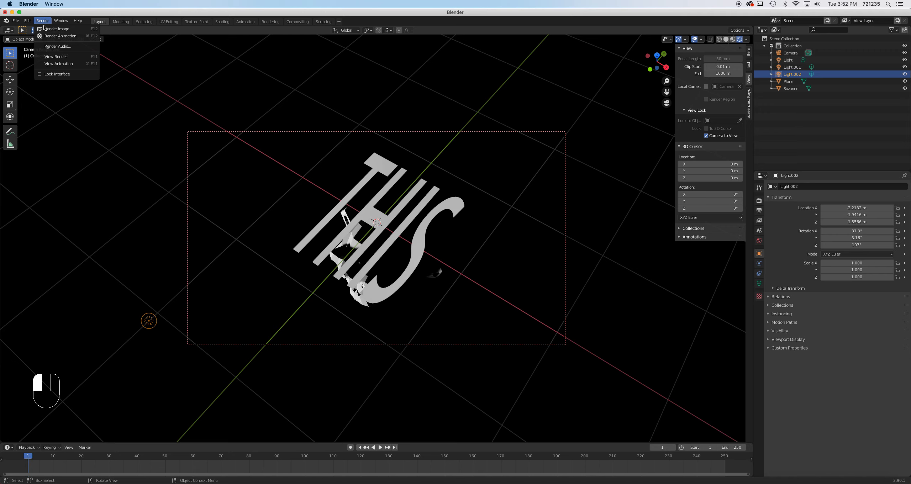
pyautogui.click(45, 30)
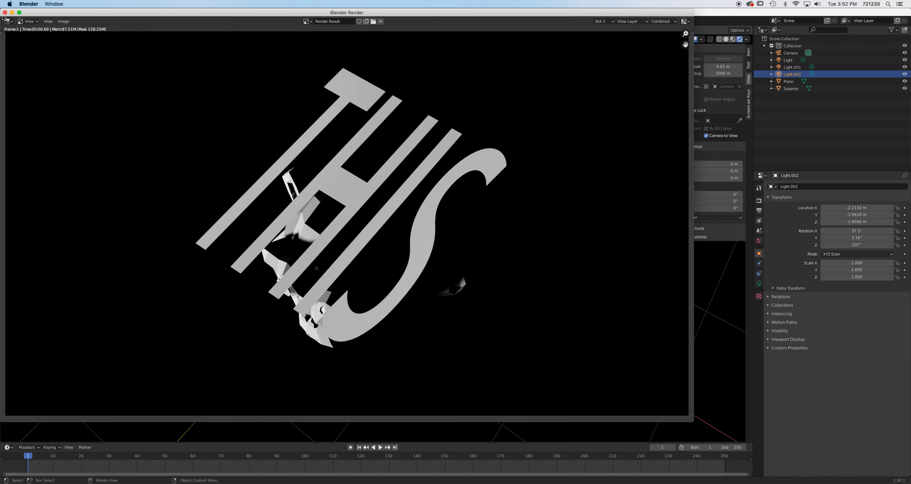
pyautogui.press('Escape')
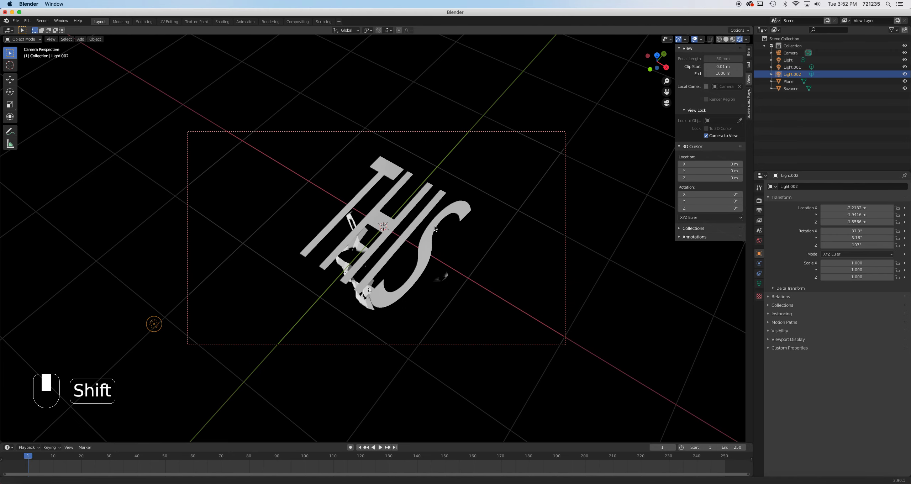